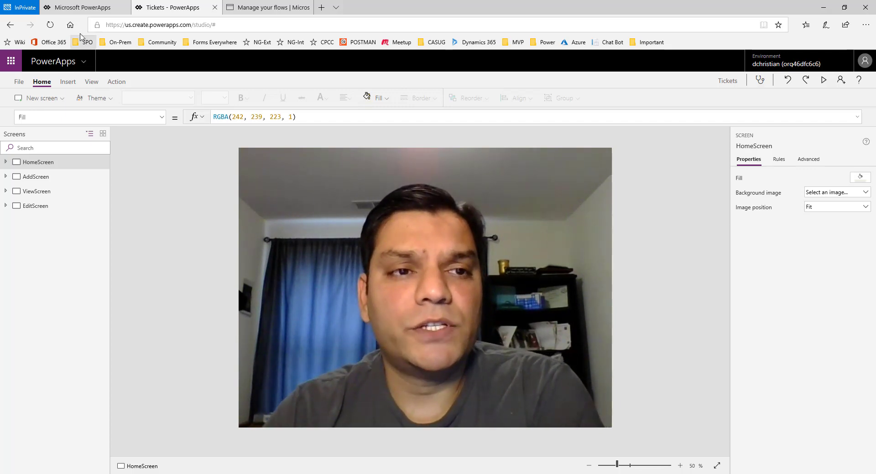
Switch to the PowerApps portal tab showing the Data > Entities list
{"action": "left_click", "coordinate": [82, 8]}
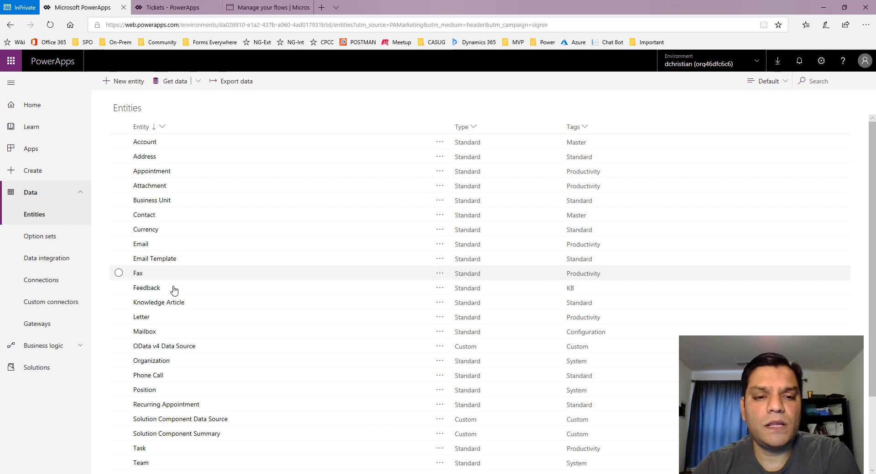
Open the Tickets entity's fields and show the Status option-set field's details
{"action": "scroll", "coordinate": [155, 405], "scroll_direction": "down", "scroll_amount": 2}
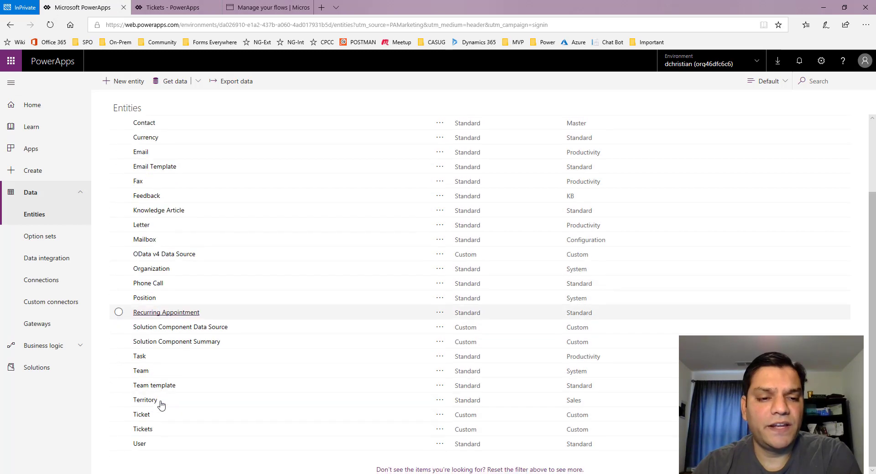
{"action": "left_click", "coordinate": [145, 430]}
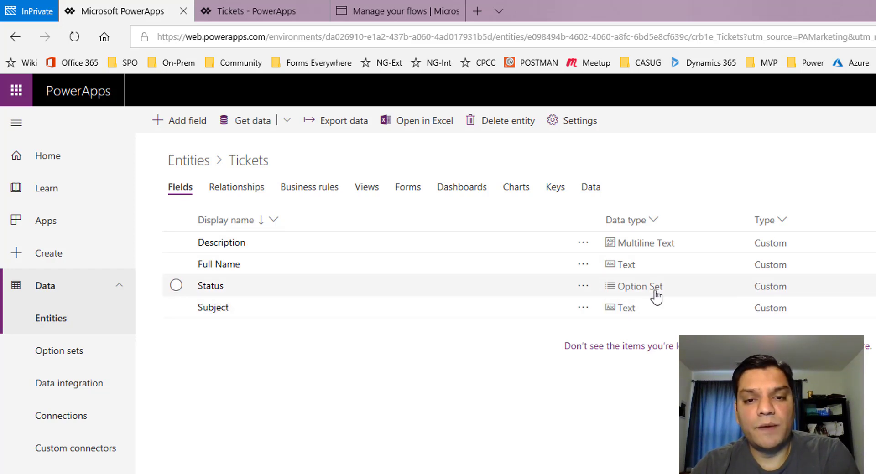
{"action": "left_click", "coordinate": [201, 287]}
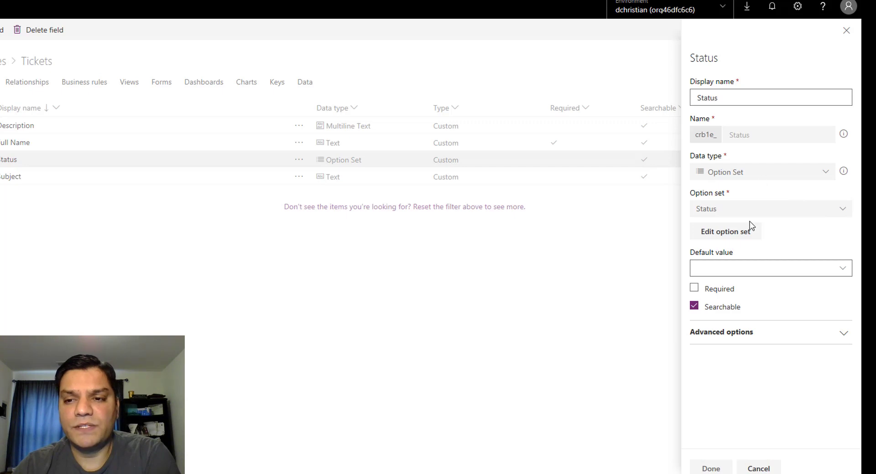
Review the Status items New, In-Progress, Pending, Completed, then cancel the field details unchanged
{"action": "left_click", "coordinate": [729, 242]}
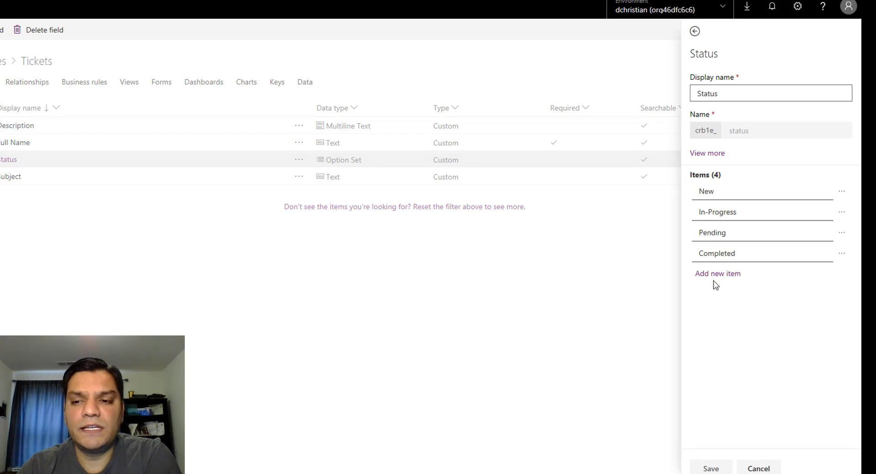
{"action": "left_click", "coordinate": [750, 468]}
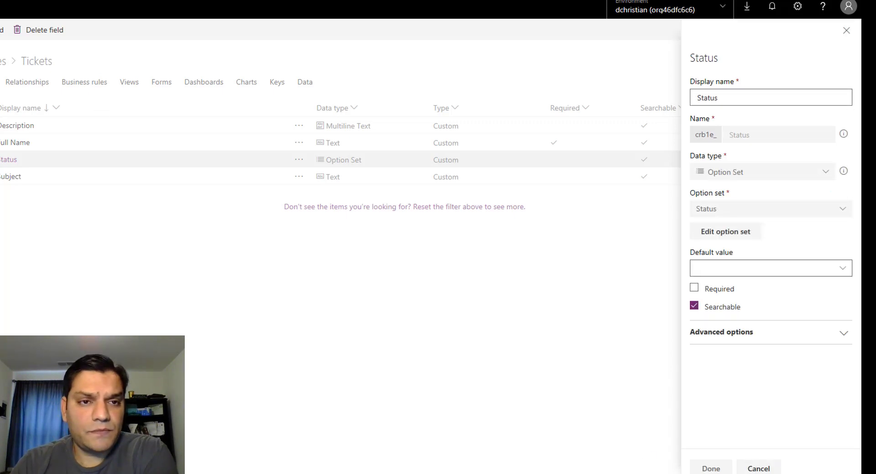
{"action": "left_click", "coordinate": [759, 468]}
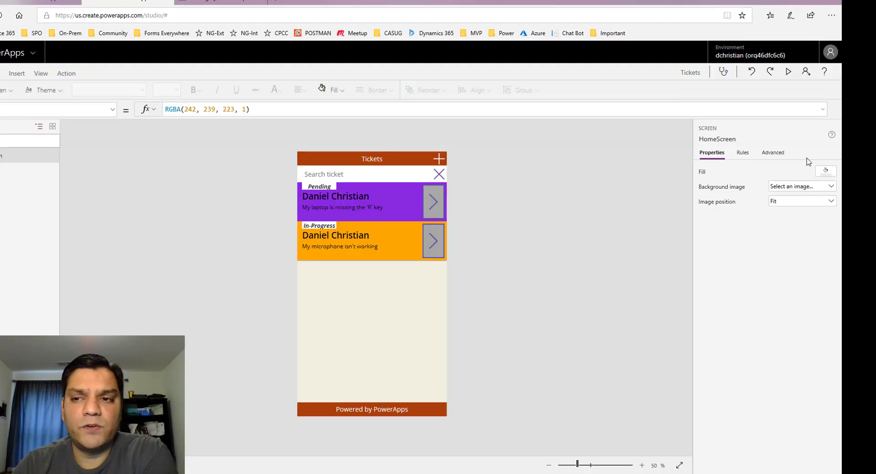
Preview the app and start a new ticket with subject 'The screen has a crack'
{"action": "key", "text": "F5"}
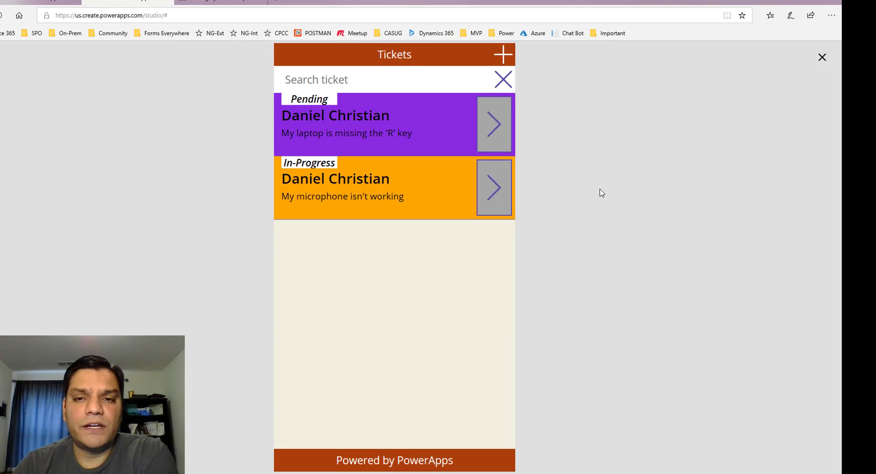
{"action": "left_click", "coordinate": [503, 54]}
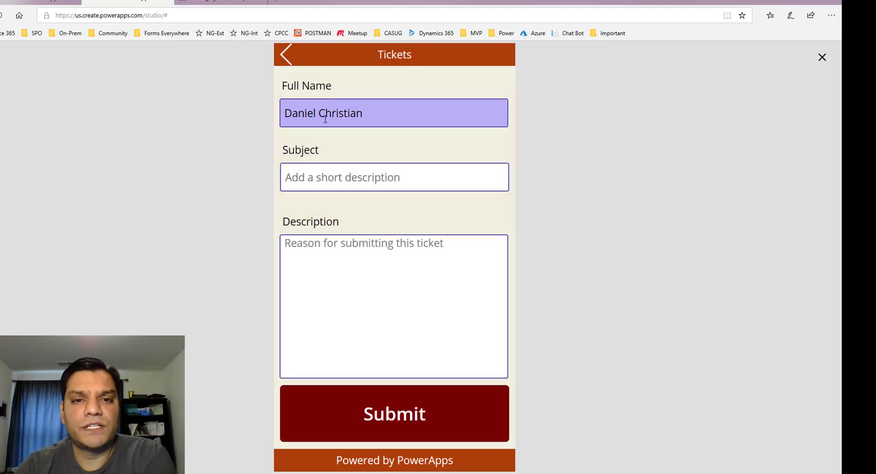
{"action": "left_click", "coordinate": [336, 179]}
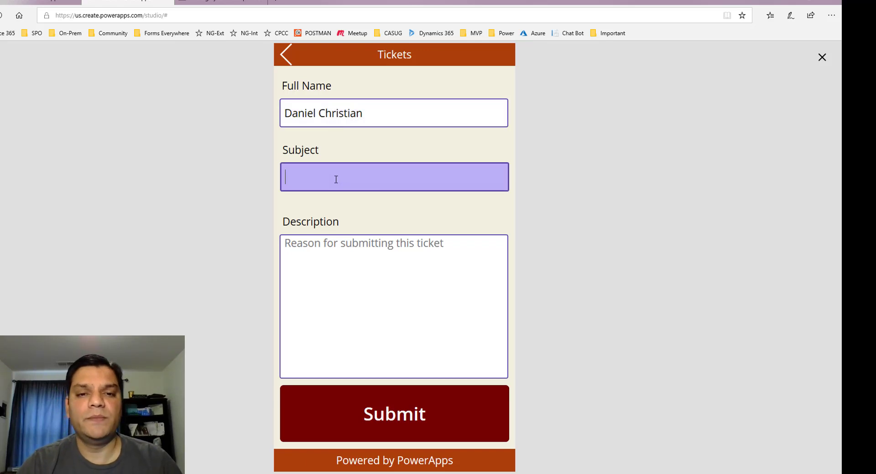
{"action": "type", "text": "The"}
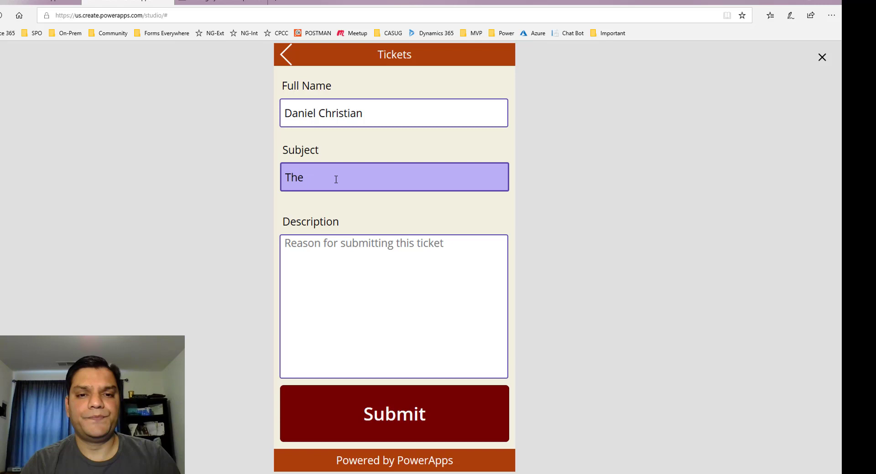
{"action": "type", "text": " sc"}
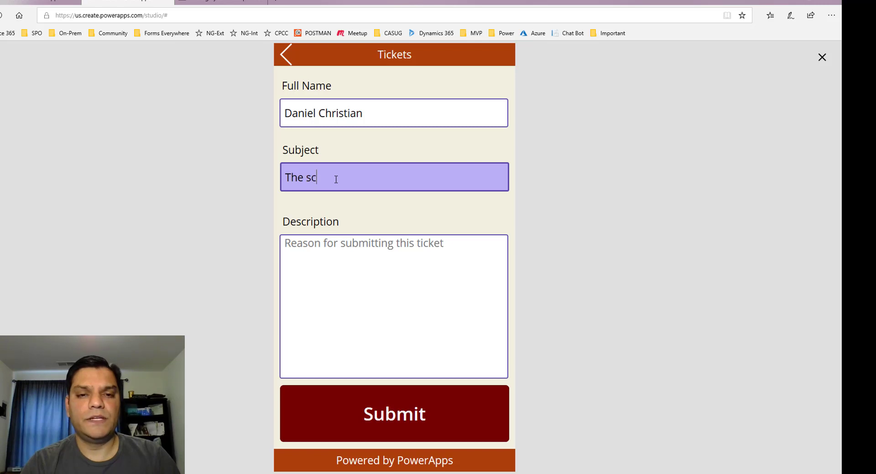
{"action": "type", "text": "reen has a crack"}
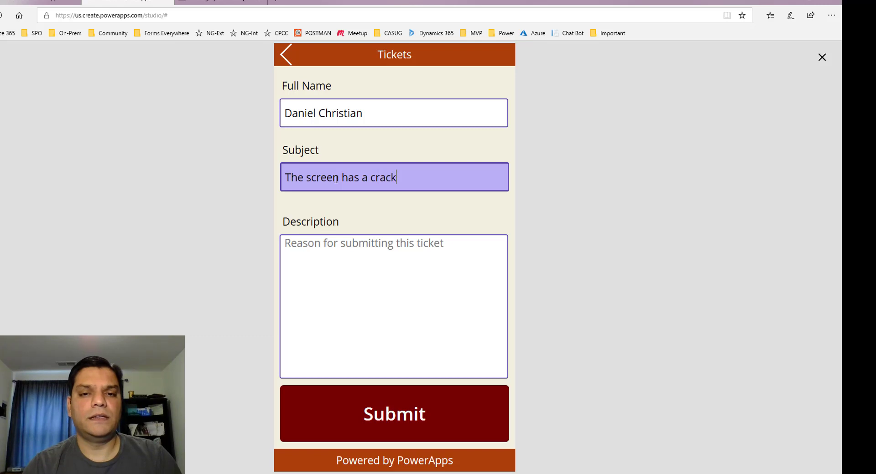
Add description 'Either replace the screen or the entire laptop', submit the ticket, and return to the portal
{"action": "left_click", "coordinate": [382, 322]}
{"action": "type", "text": "E"}
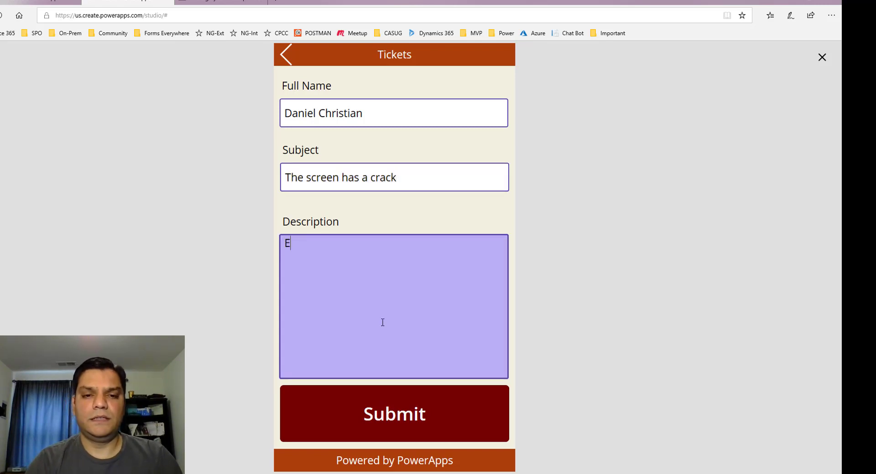
{"action": "type", "text": "ither replace the "}
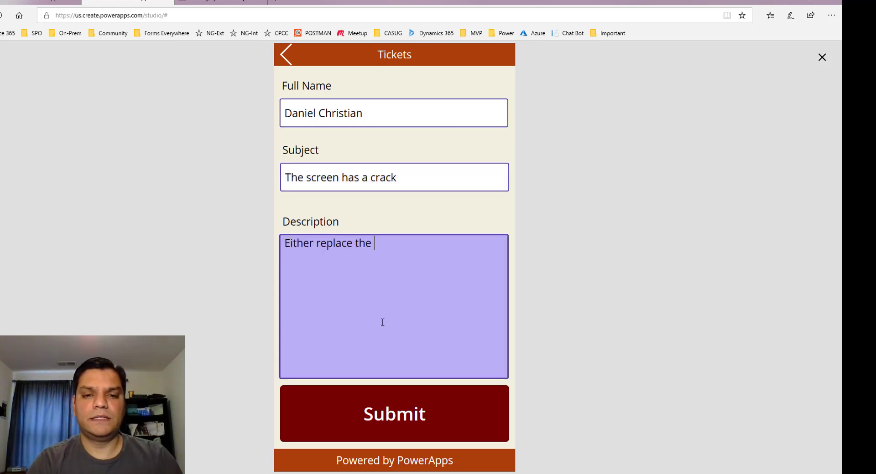
{"action": "type", "text": "screen or the entire laptop"}
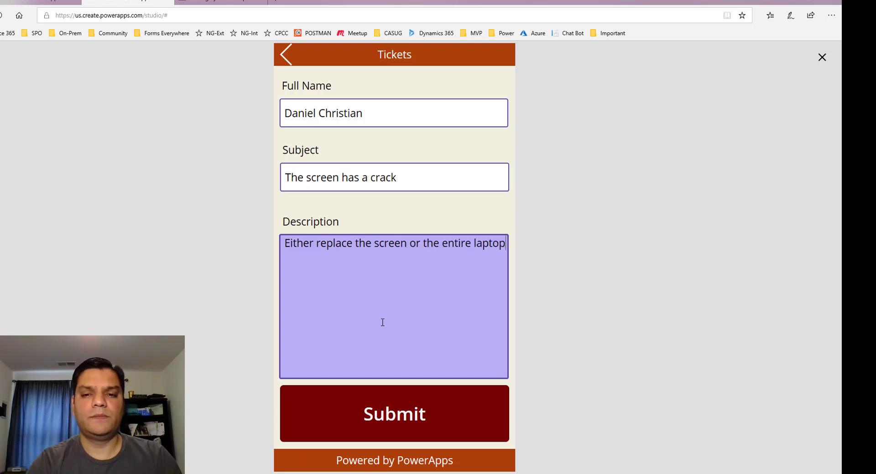
{"action": "left_click", "coordinate": [382, 412]}
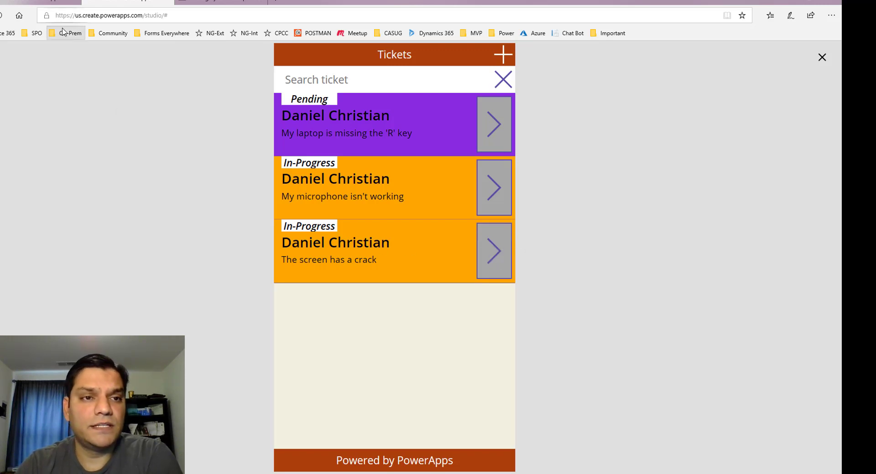
{"action": "left_click", "coordinate": [41, 2]}
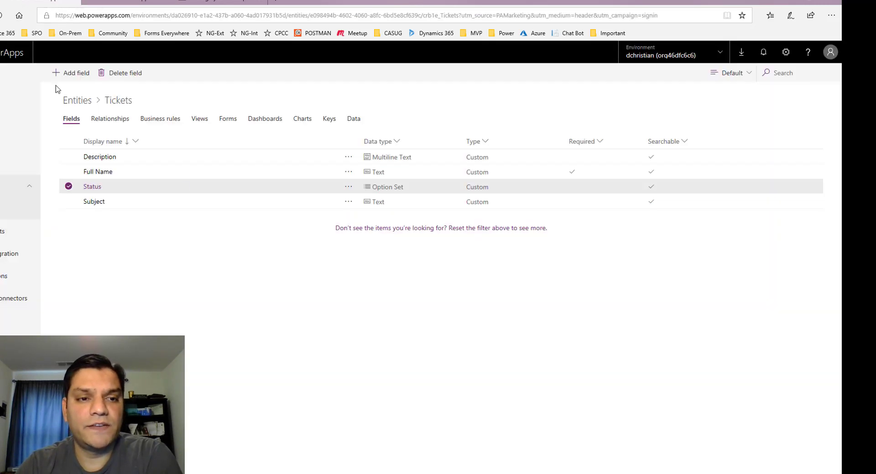
Show the Tickets records in the All fields view, scroll to Status, then exit the app preview
{"action": "left_click", "coordinate": [351, 120]}
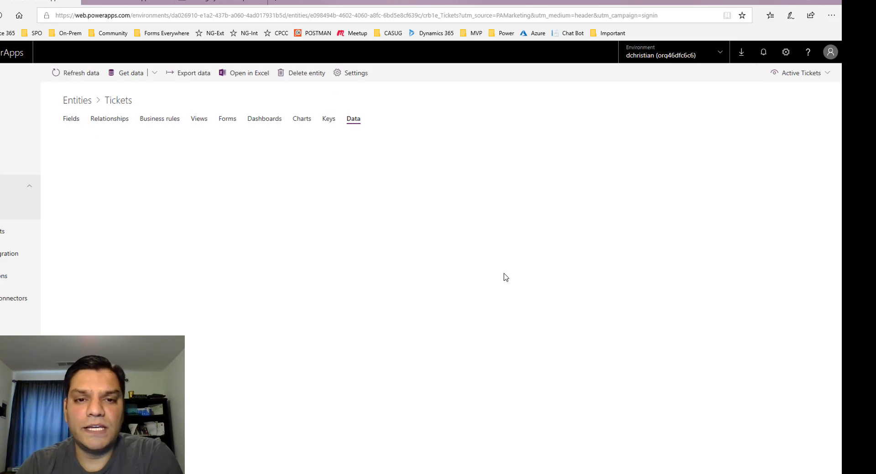
{"action": "left_click", "coordinate": [804, 80]}
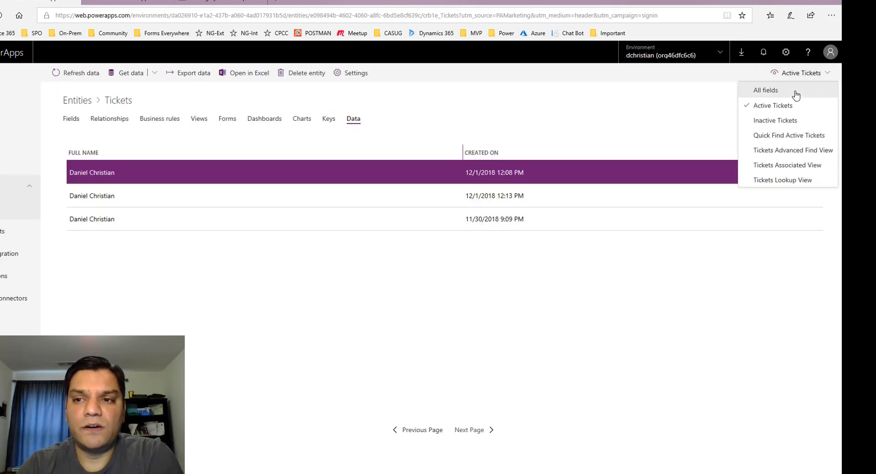
{"action": "left_click", "coordinate": [795, 89]}
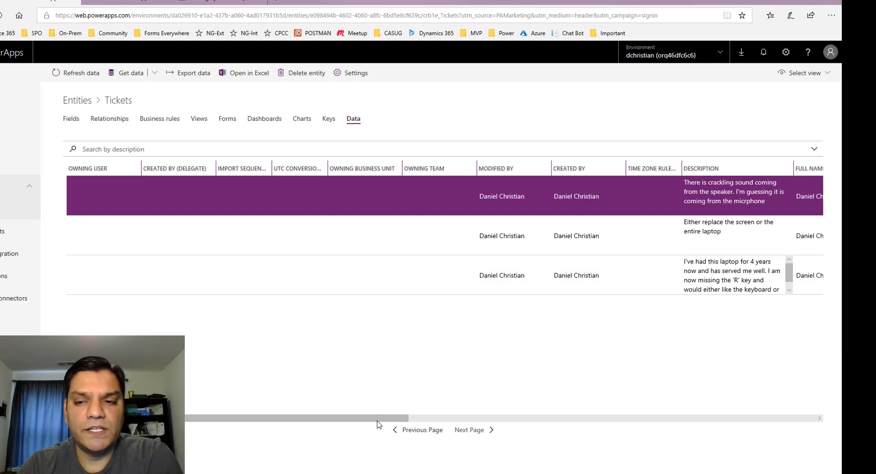
{"action": "left_click_drag", "start_coordinate": [378, 421], "coordinate": [489, 429]}
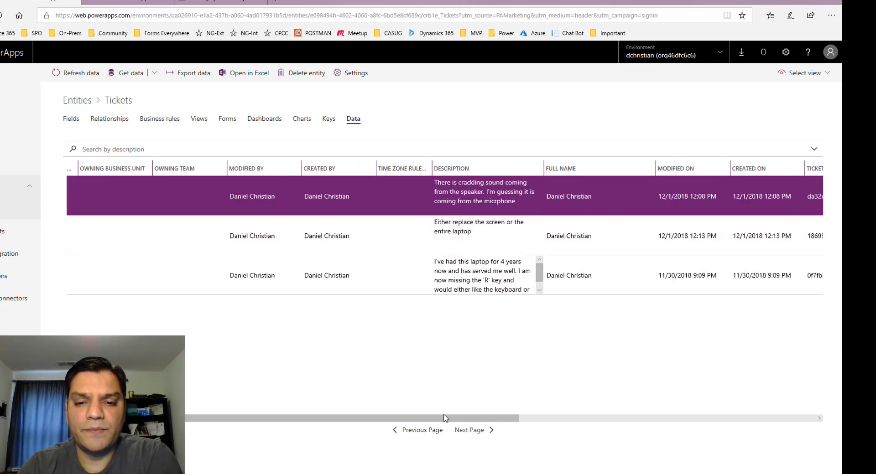
{"action": "left_click_drag", "start_coordinate": [446, 420], "coordinate": [719, 433]}
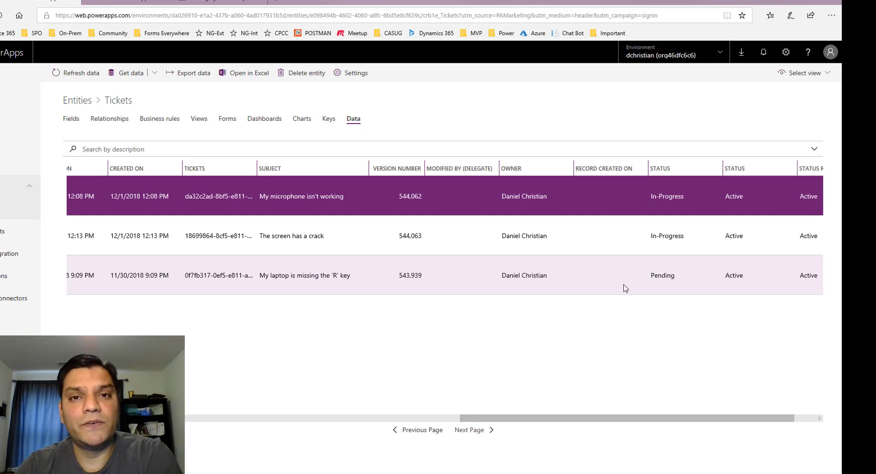
{"action": "left_click", "coordinate": [123, 2]}
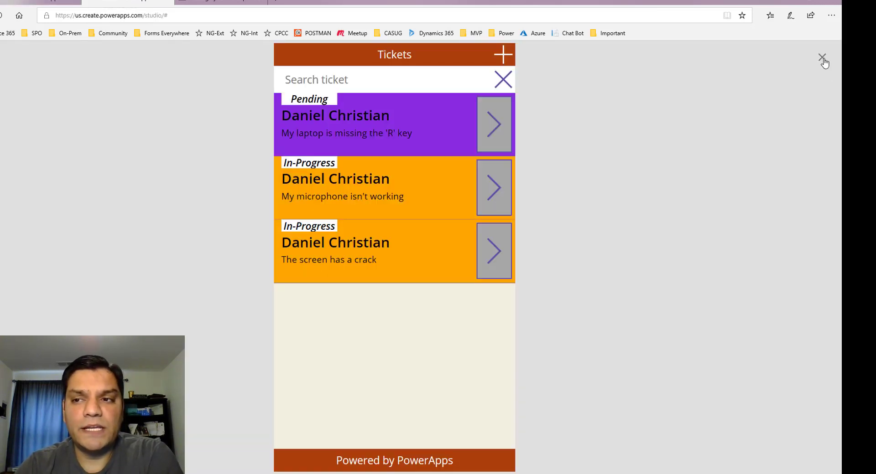
{"action": "key", "text": "Escape"}
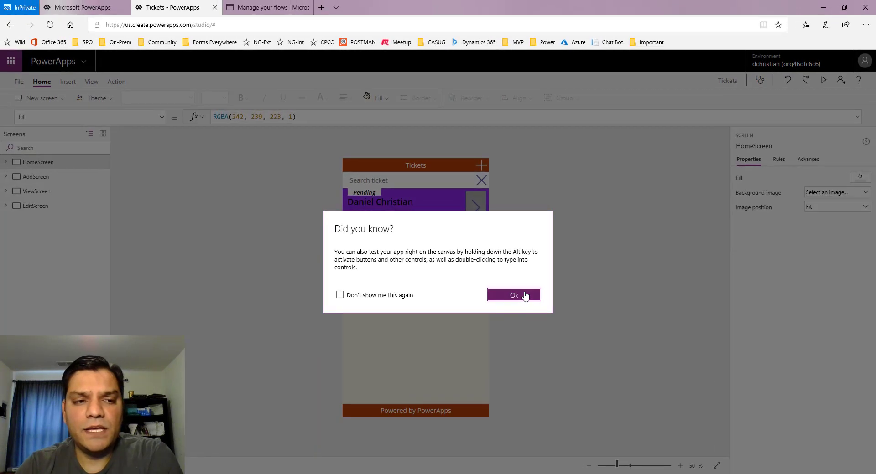
Display AddScreen's SubmitButton Patch formula in an expanded, enlarged formula bar, then return to the portal
{"action": "left_click", "coordinate": [514, 295]}
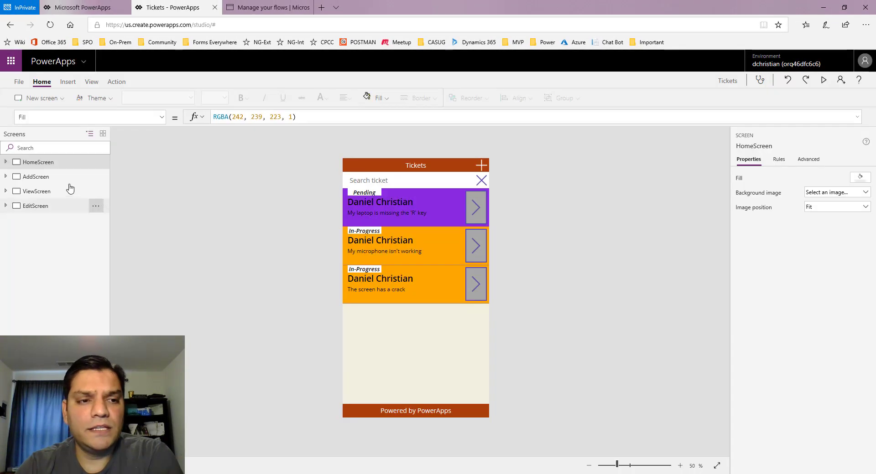
{"action": "left_click", "coordinate": [42, 177]}
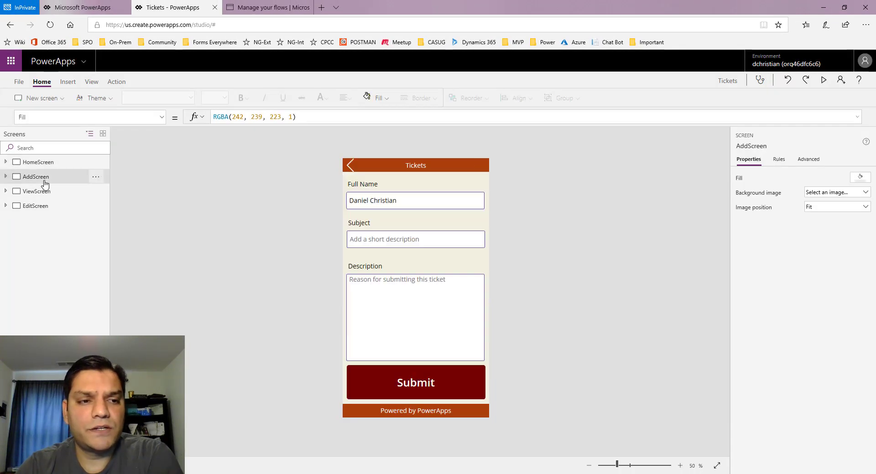
{"action": "left_click", "coordinate": [423, 387]}
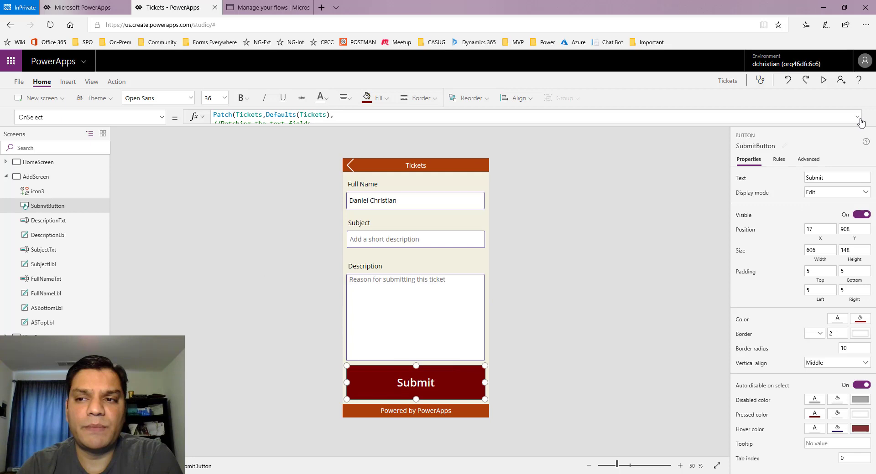
{"action": "left_click", "coordinate": [856, 117]}
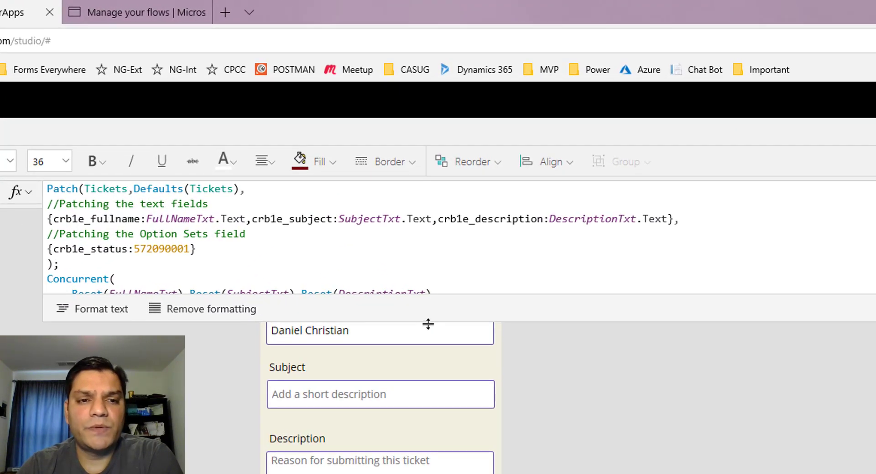
{"action": "left_click_drag", "start_coordinate": [428, 324], "coordinate": [411, 437]}
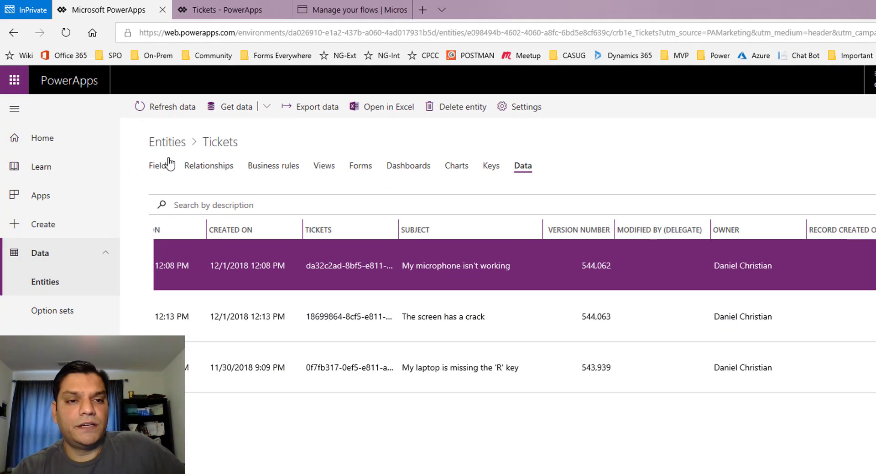
{"action": "left_click", "coordinate": [130, 149]}
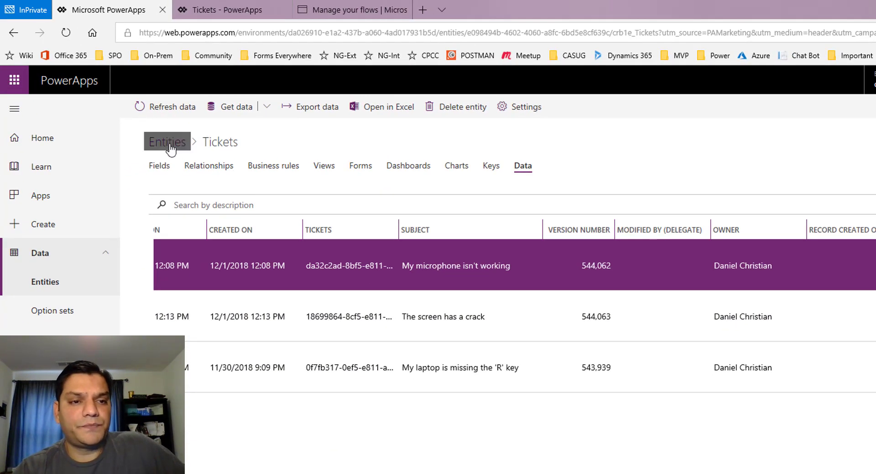
Check the Tickets Status option set's items, noting In-Progress, then return to the Submit formula
{"action": "scroll", "coordinate": [170, 171], "scroll_direction": "down", "scroll_amount": 3}
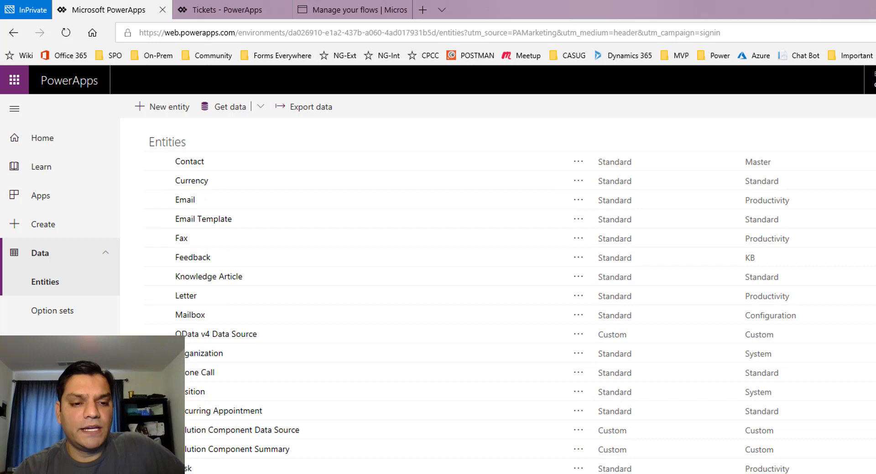
{"action": "left_click", "coordinate": [185, 258]}
{"action": "left_click", "coordinate": [772, 264]}
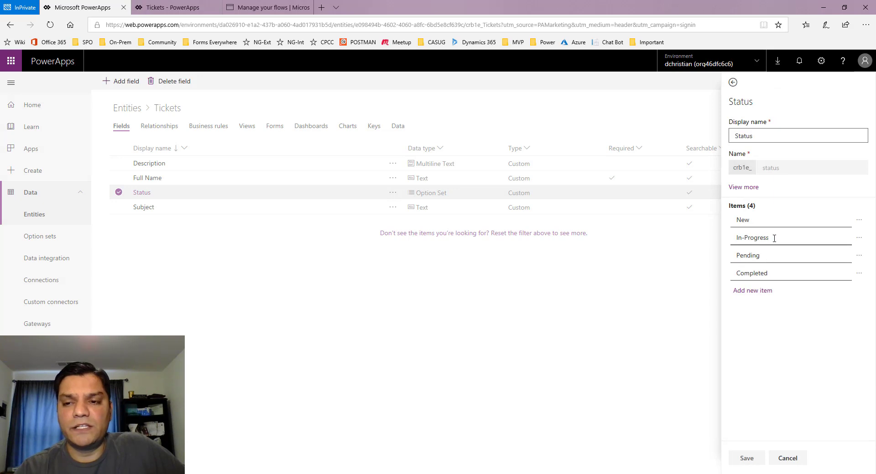
{"action": "left_click", "coordinate": [709, 236]}
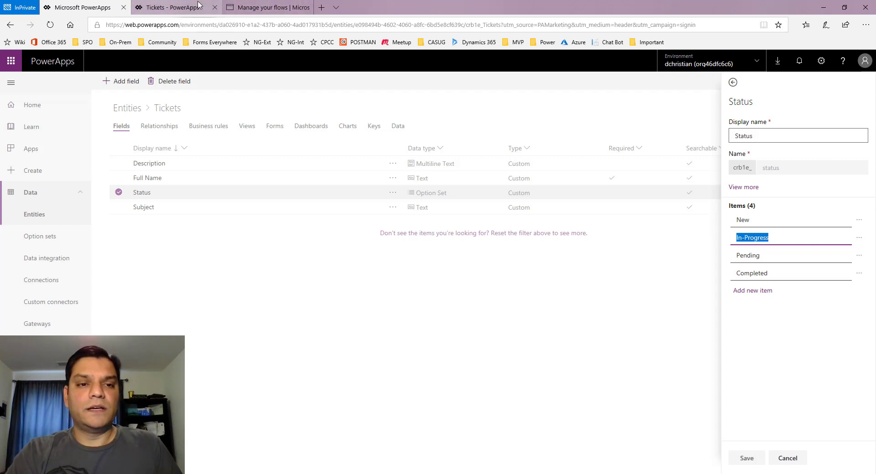
{"action": "left_click", "coordinate": [173, 7]}
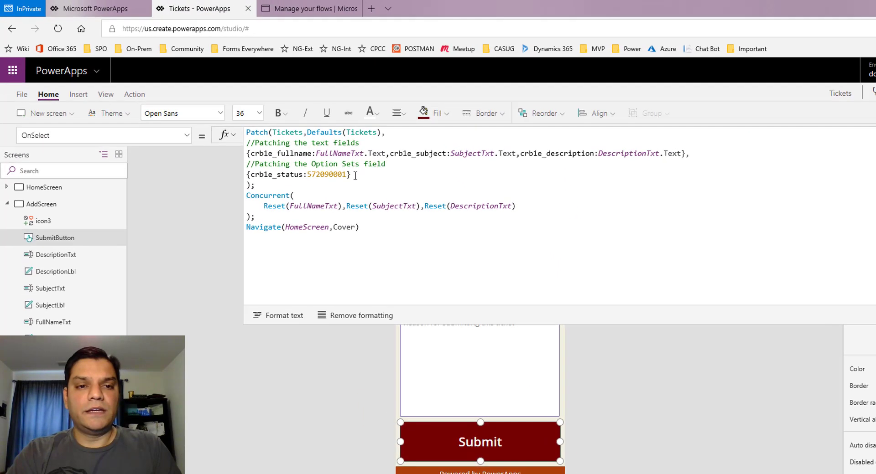
Replace crb1e_status value 572090001 with text "In-Progress", revealing the Number-expected error
{"action": "left_click", "coordinate": [301, 152]}
{"action": "key", "text": "BackSpace"}
{"action": "key", "text": "BackSpace"}
{"action": "key", "text": "BackSpace"}
{"action": "key", "text": "BackSpace"}
{"action": "key", "text": "BackSpace"}
{"action": "key", "text": "BackSpace"}
{"action": "key", "text": "BackSpace"}
{"action": "key", "text": "BackSpace"}
{"action": "key", "text": "BackSpace"}
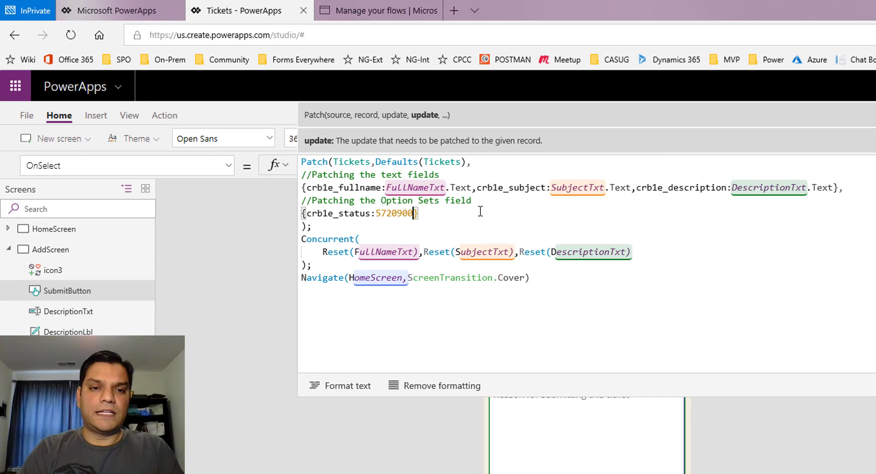
{"action": "type", "text": "\"\""}
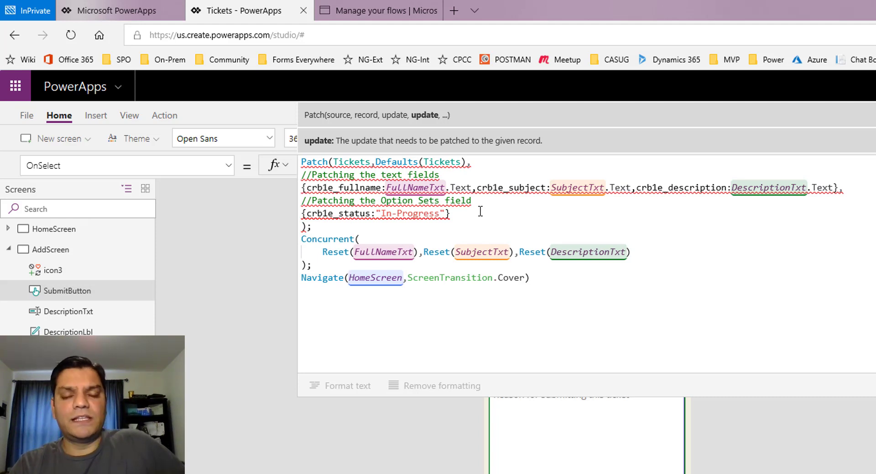
{"action": "mouse_move", "coordinate": [381, 219]}
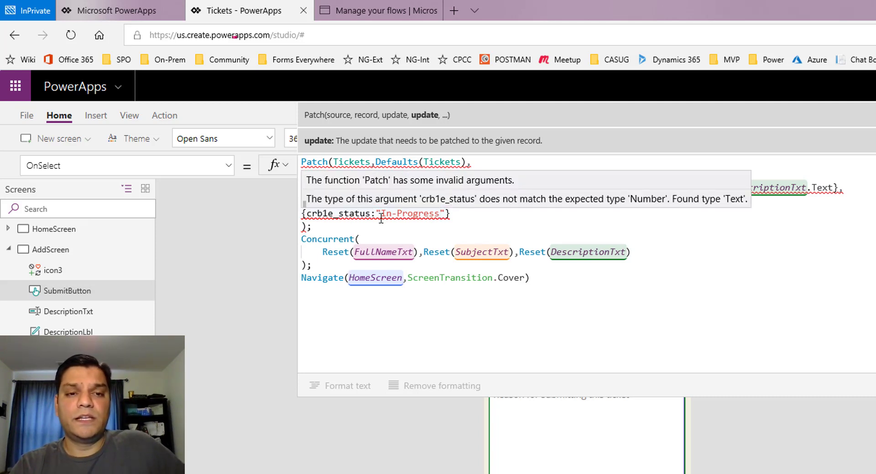